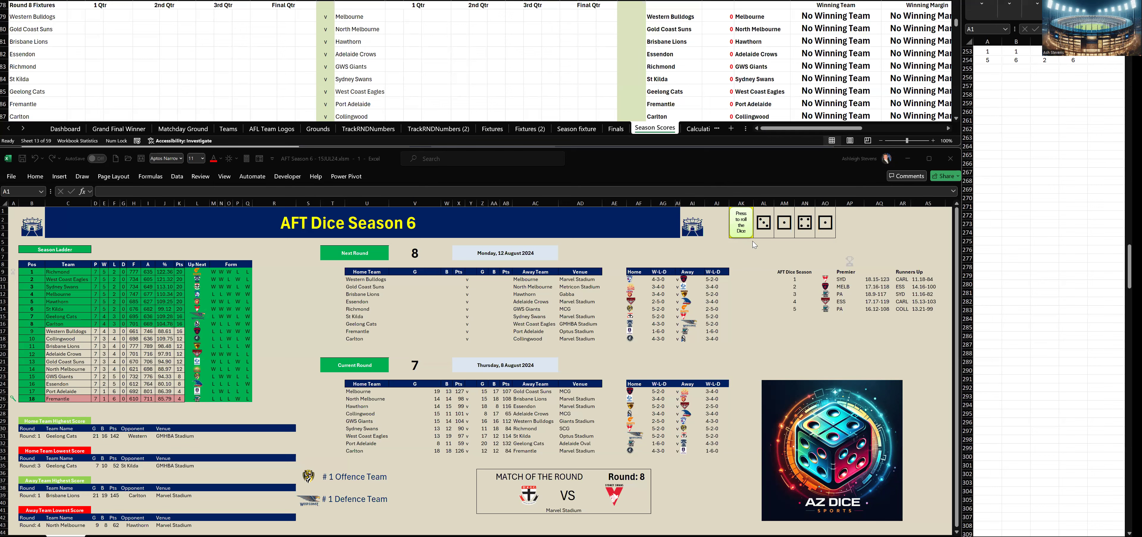
# Roll Western Bulldogs v Melbourne's first two quarters, reaching 22 to 77 at half-time
pyautogui.click(744, 227)
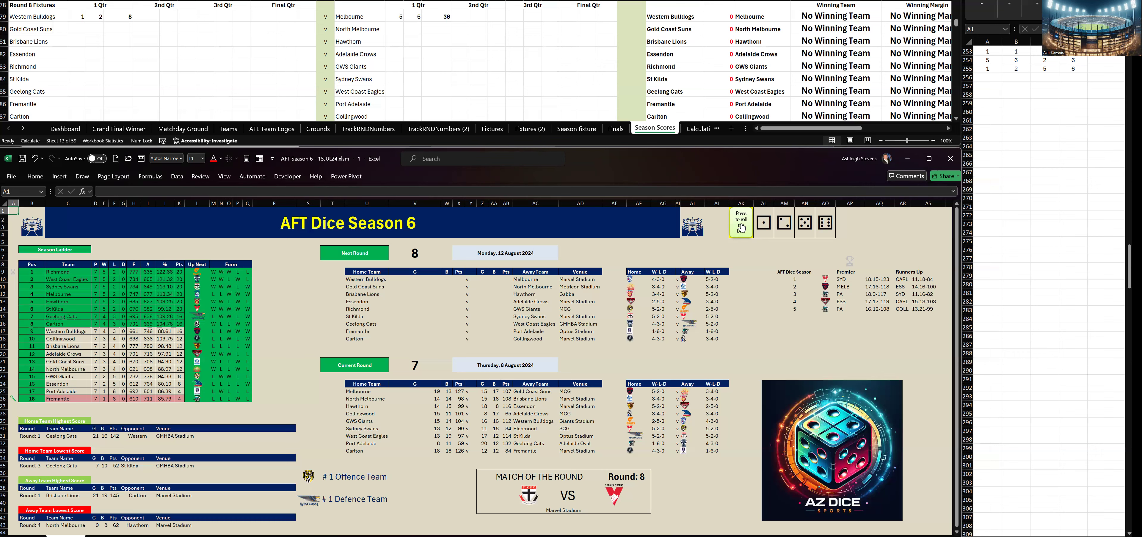
pyautogui.click(741, 225)
pyautogui.click(747, 223)
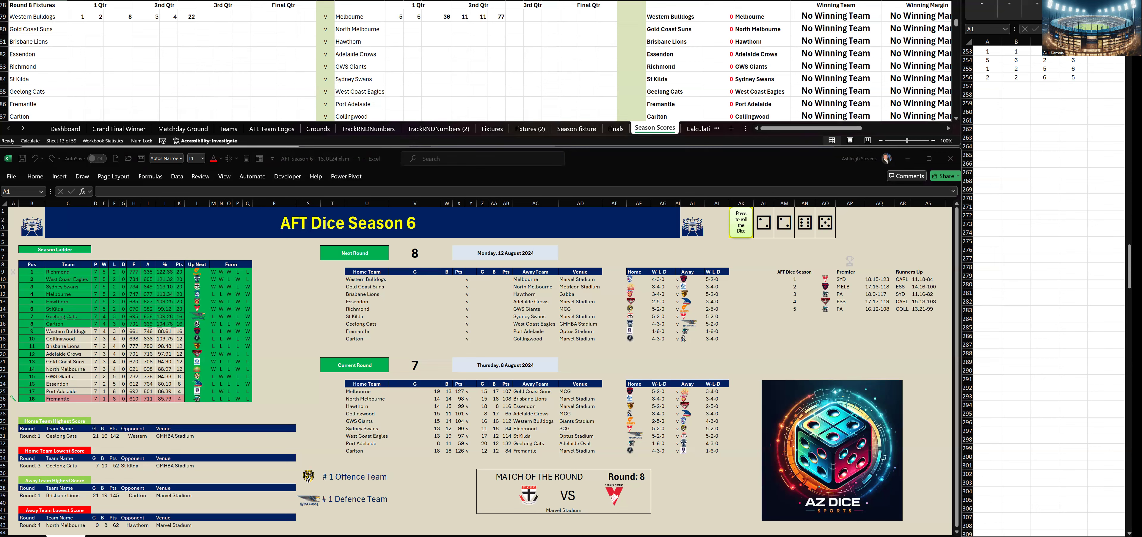
pyautogui.click(740, 225)
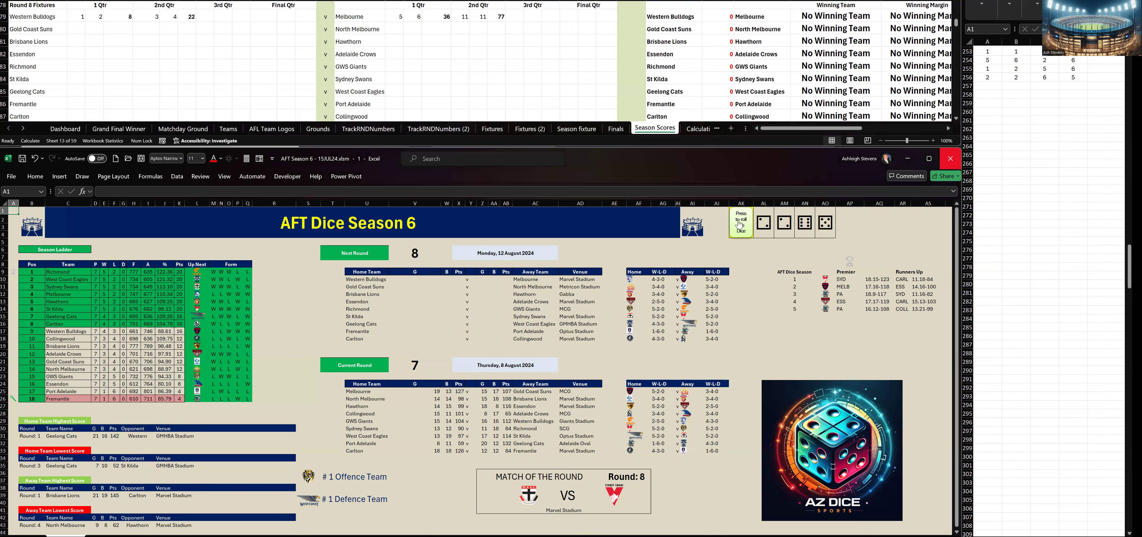
# Roll the third and final quarters so Melbourne beat Western Bulldogs 127–72 by 55
pyautogui.click(739, 224)
pyautogui.click(743, 225)
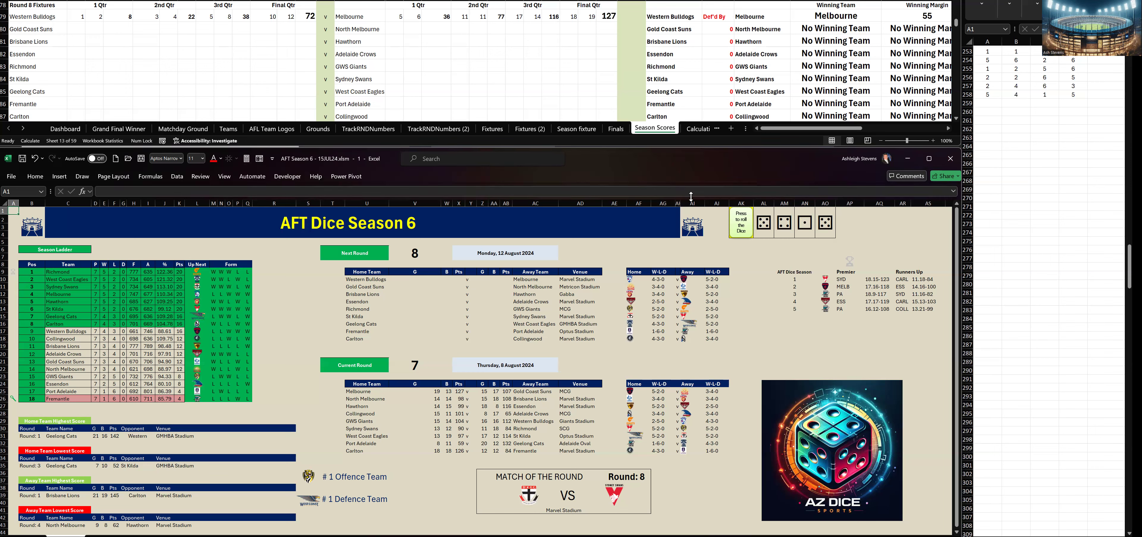
# Roll Gold Coast Suns v North Melbourne to 63–79, then Brisbane v Hawthorn's first quarter (22–42)
pyautogui.click(739, 226)
pyautogui.click(740, 227)
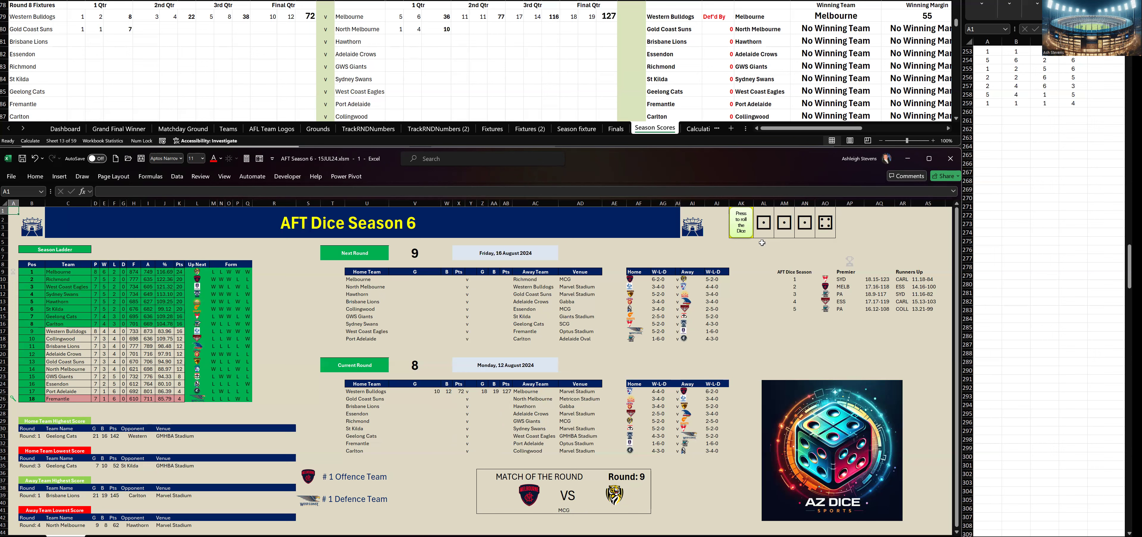
pyautogui.click(741, 223)
pyautogui.click(741, 228)
pyautogui.click(741, 228)
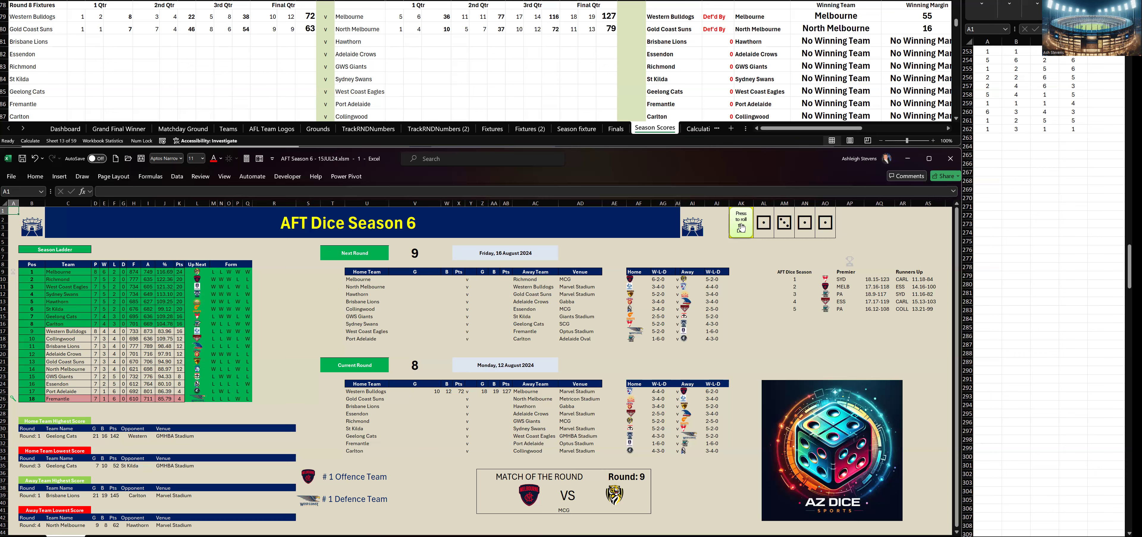
pyautogui.click(741, 228)
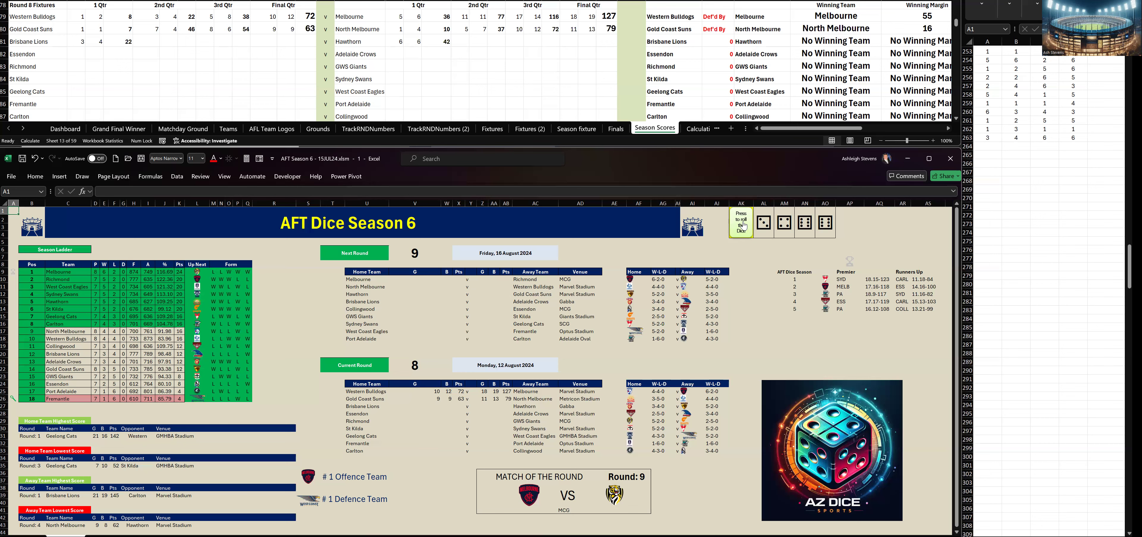
# Finish Brisbane Lions v Hawthorn at 78–144, then roll Essendon v Adelaide's first quarter (9–31)
pyautogui.click(743, 226)
pyautogui.click(745, 225)
pyautogui.click(740, 223)
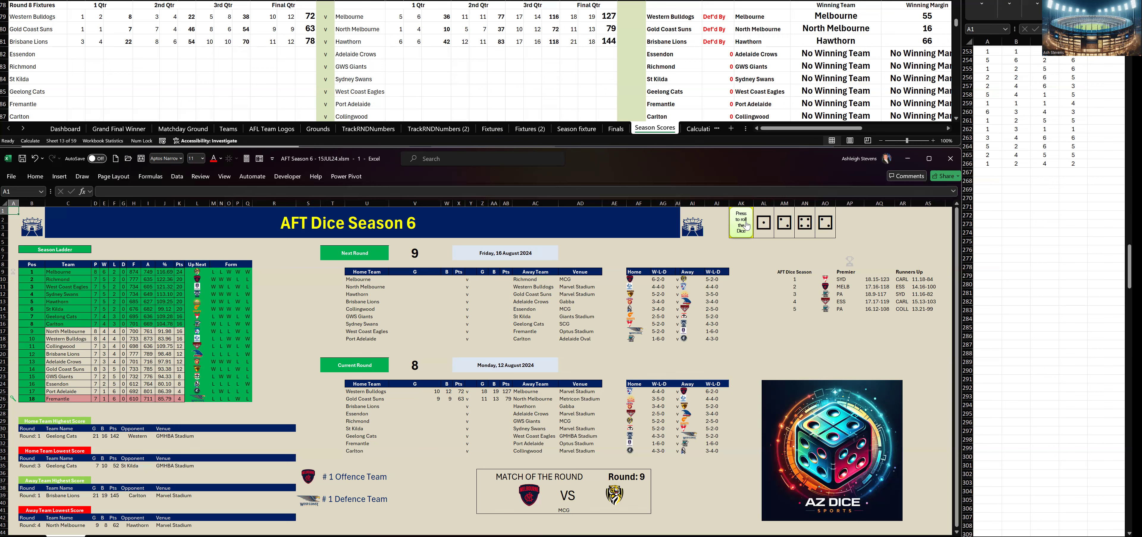
pyautogui.click(746, 226)
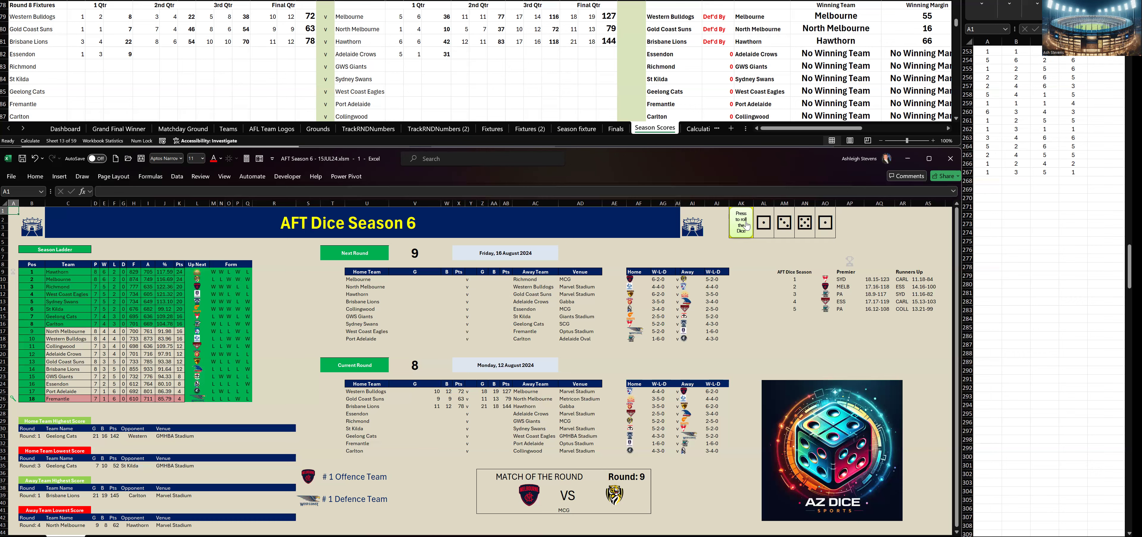
# Roll Essendon v Adelaide Crows' remaining three quarters, ending 68–81 with Adelaide winning by 13
pyautogui.click(746, 226)
pyautogui.click(747, 225)
pyautogui.click(746, 225)
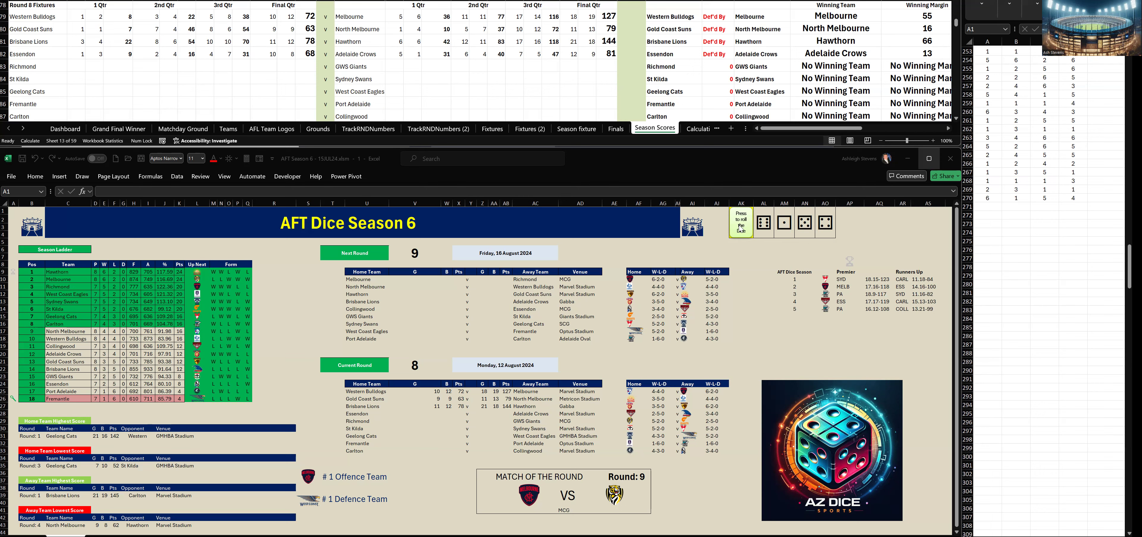
pyautogui.click(741, 227)
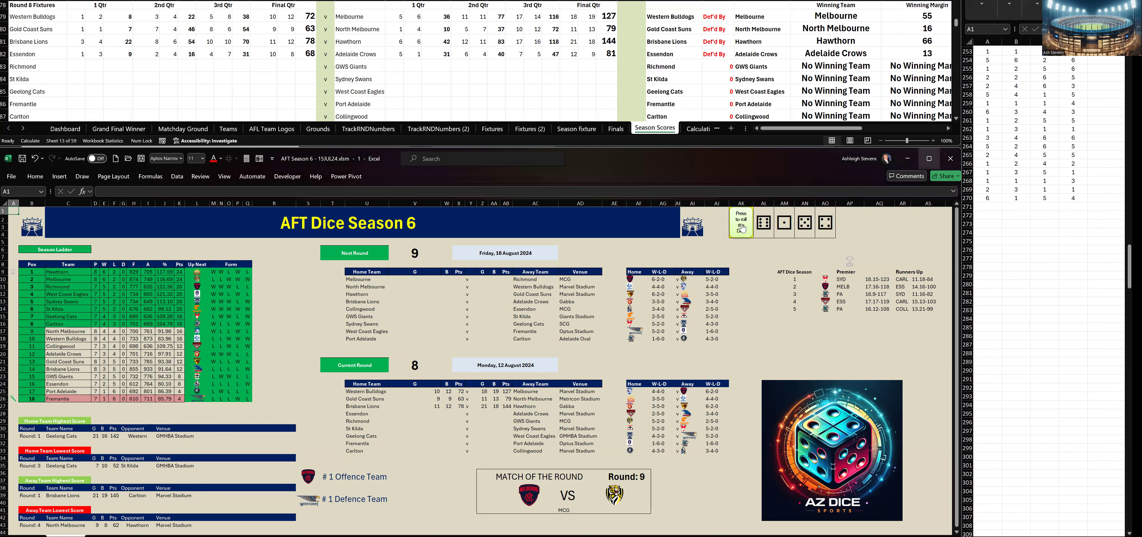
# Roll all four quarters of Richmond v GWS Giants, finishing 66–82 for a GWS 16-point win
pyautogui.click(742, 228)
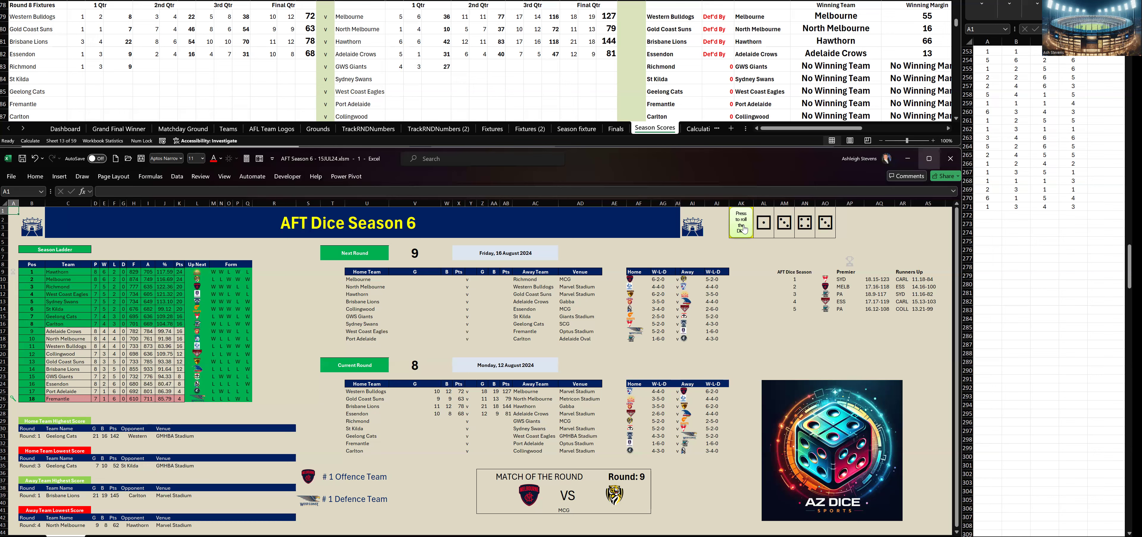
pyautogui.click(743, 226)
pyautogui.click(743, 230)
pyautogui.click(744, 226)
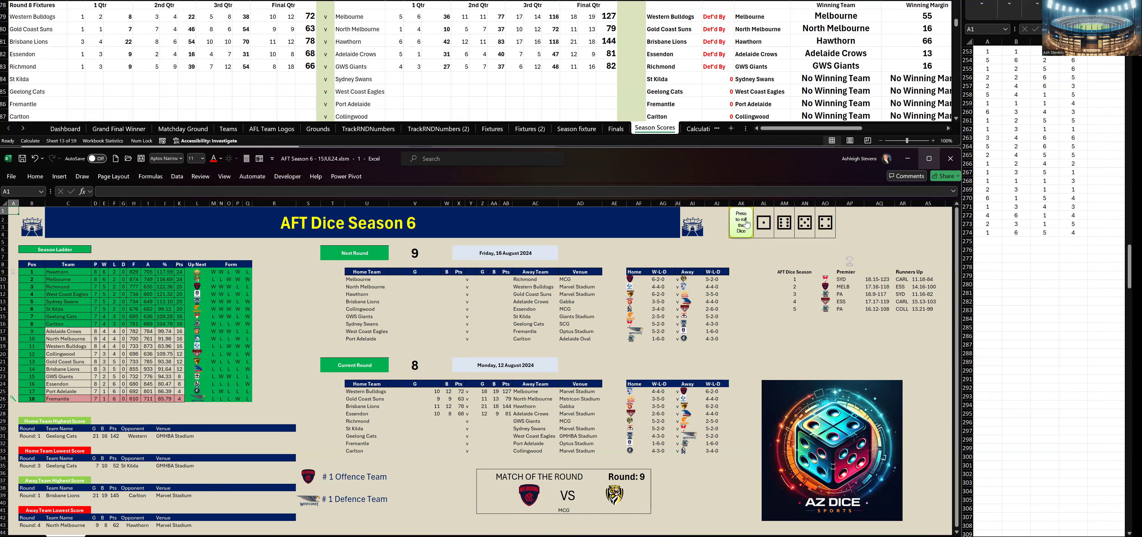
# Roll all four quarters of St Kilda v Sydney Swans, ending 104–101 to St Kilda
pyautogui.click(746, 225)
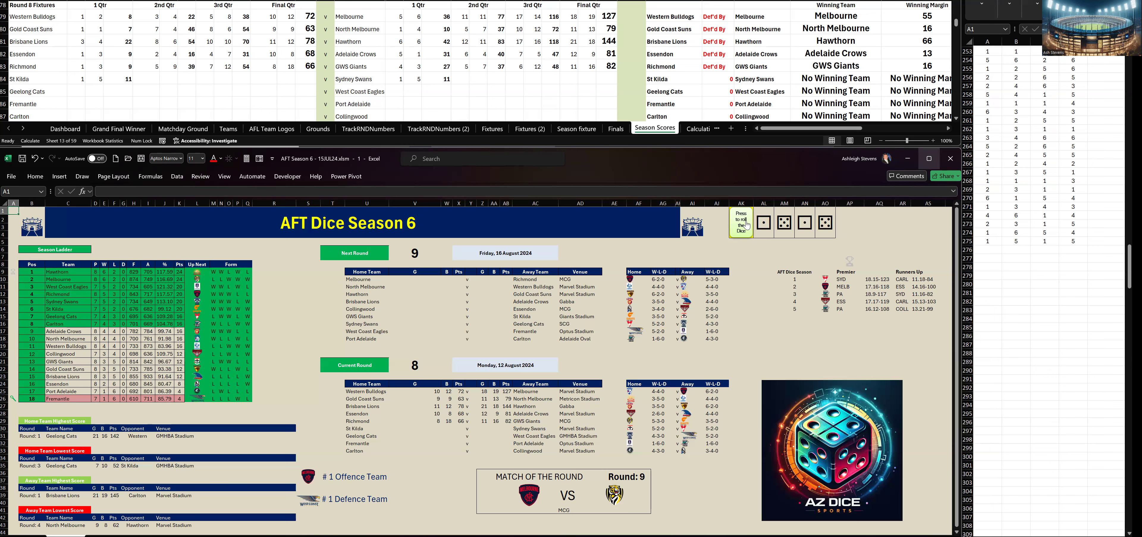
pyautogui.click(746, 225)
pyautogui.click(739, 228)
pyautogui.click(739, 224)
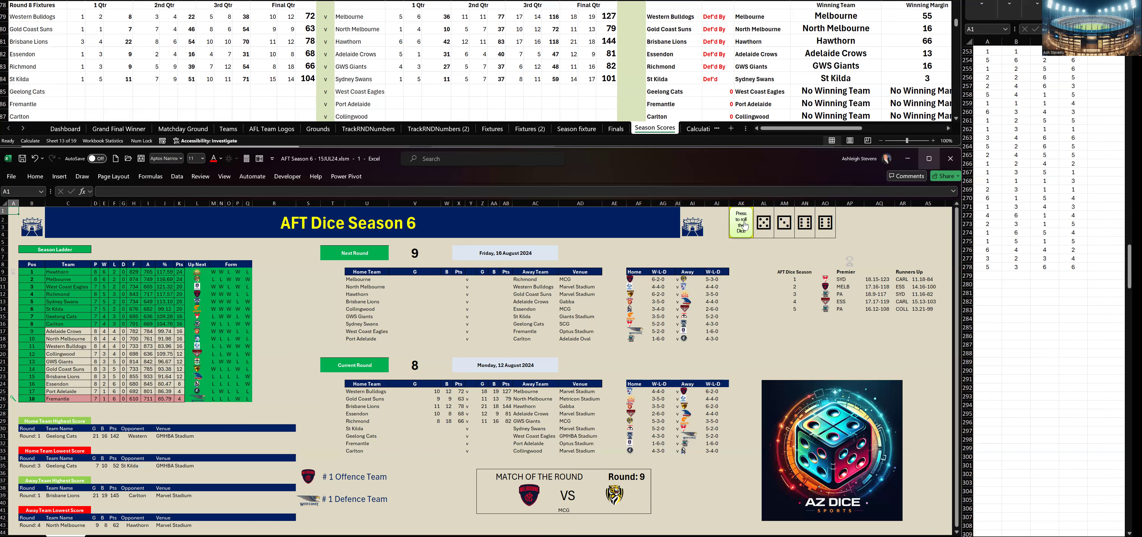
# Roll all four quarters of Geelong Cats v West Coast Eagles, ending 57–84, Eagles by 27
pyautogui.click(744, 227)
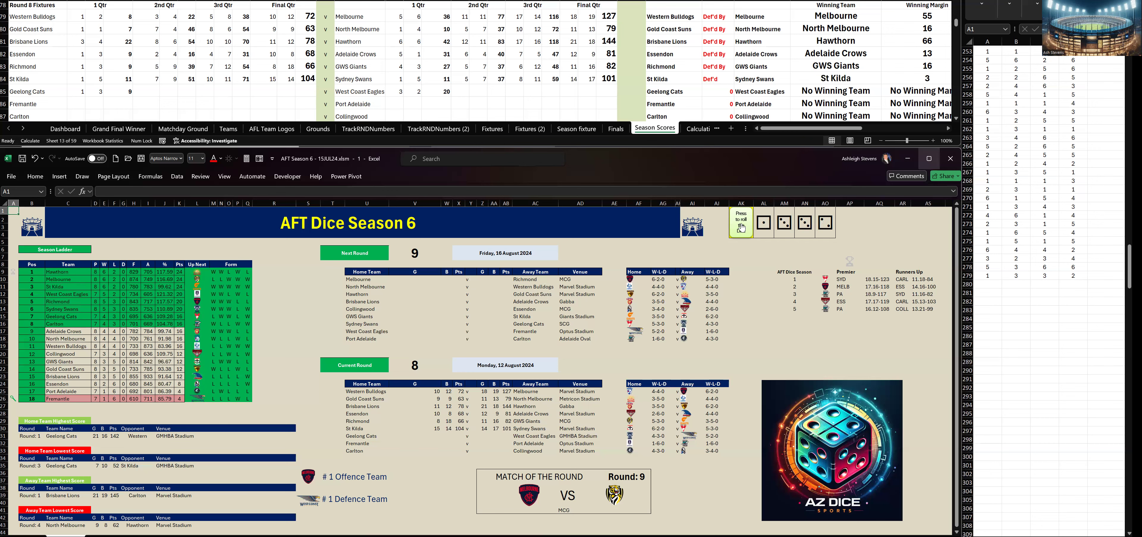
pyautogui.click(741, 228)
pyautogui.click(740, 227)
pyautogui.click(740, 227)
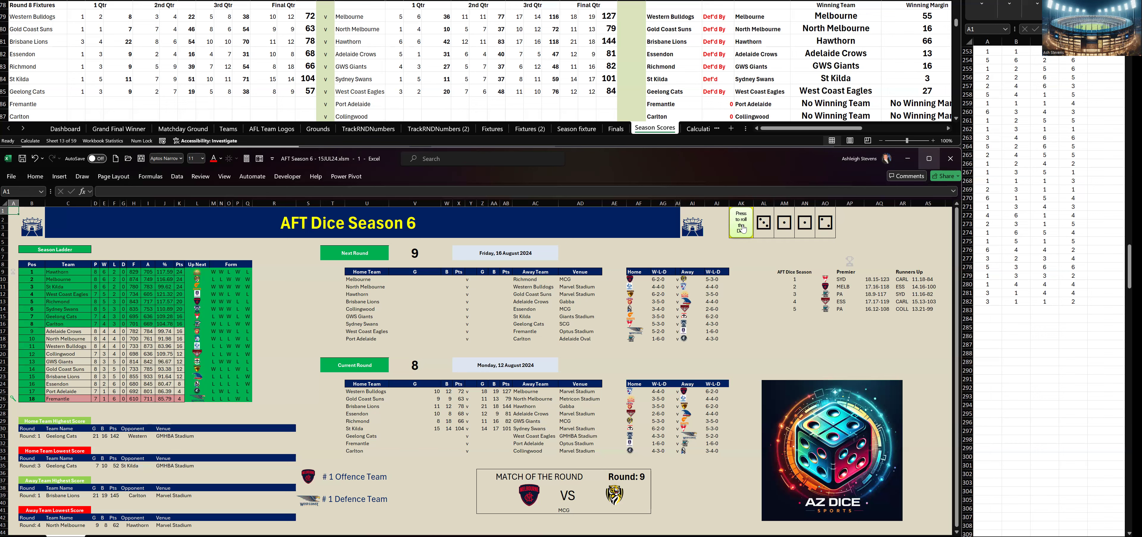
# Roll all four quarters of Fremantle v Port Adelaide, ending 91–82, Fremantle by 9
pyautogui.click(744, 229)
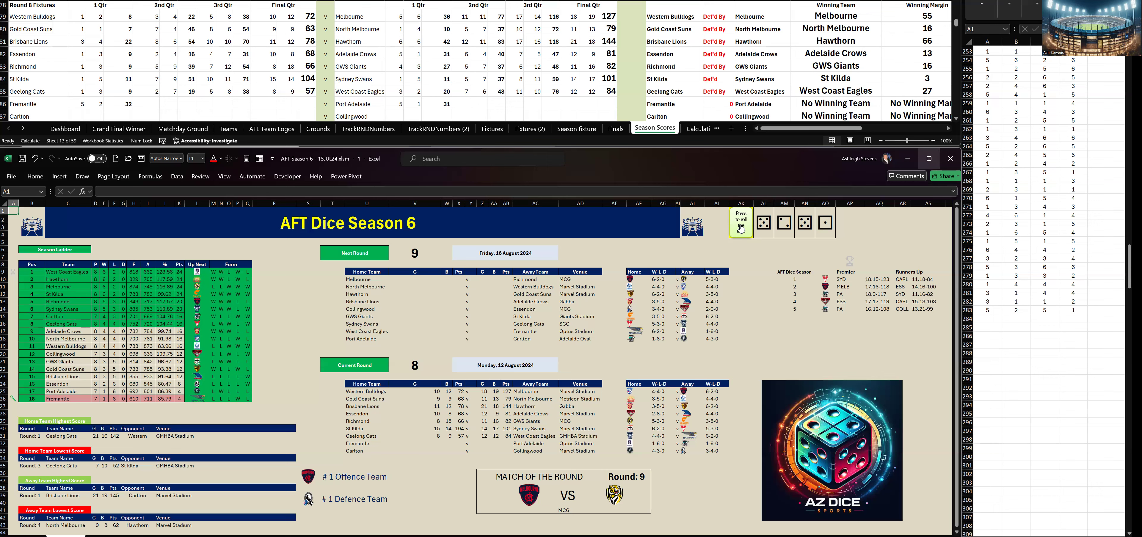
pyautogui.click(741, 229)
pyautogui.click(745, 229)
pyautogui.click(743, 229)
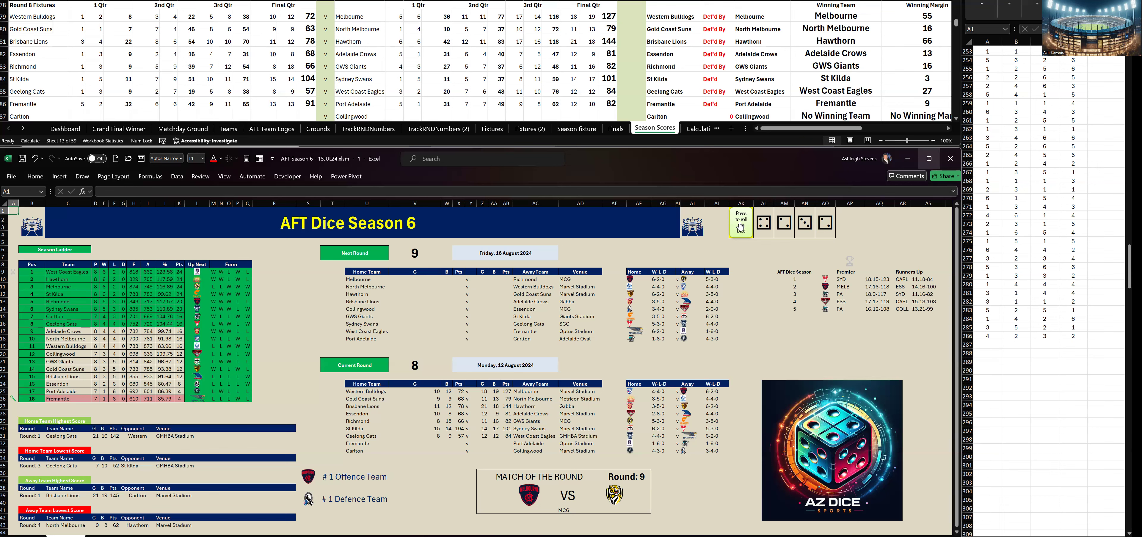
# Roll Carlton v Collingwood's four quarters to 134–80, then roll once more to finalise the ladder
pyautogui.click(740, 226)
pyautogui.click(740, 227)
pyautogui.click(741, 227)
pyautogui.click(740, 226)
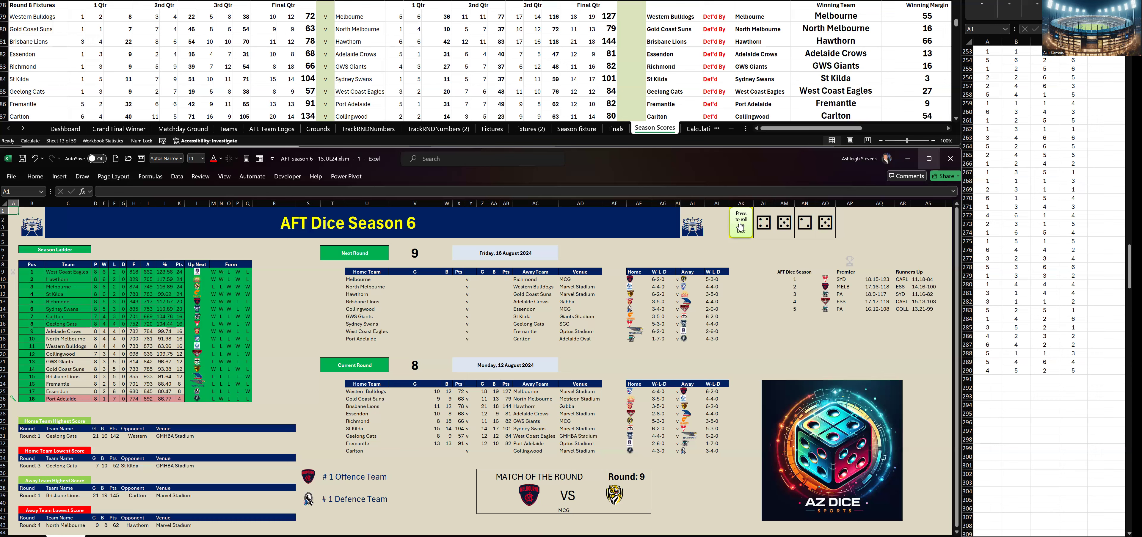
pyautogui.click(740, 226)
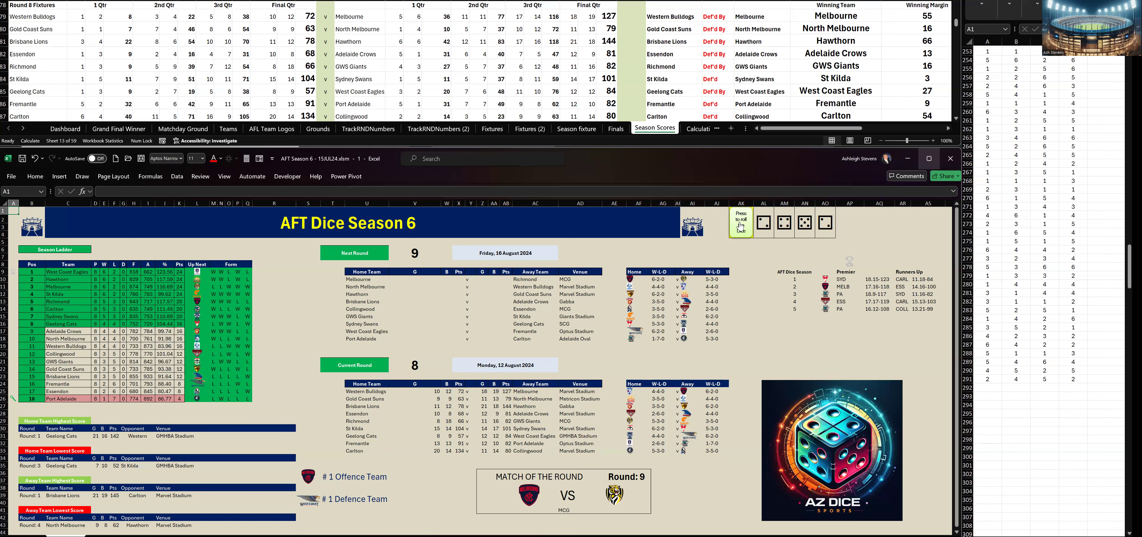